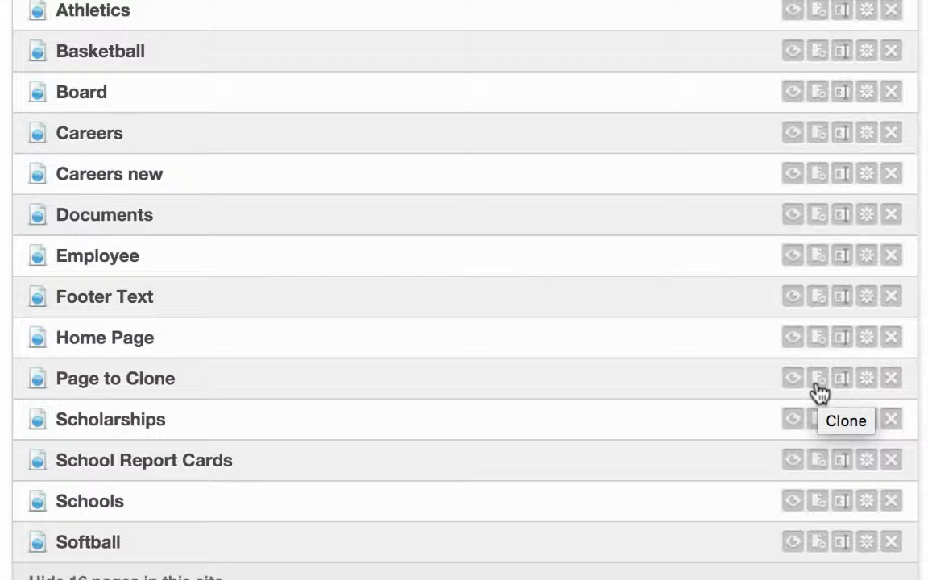
Step: Clone 'Page to Clone' into a new page named 'Teacher Page'
{"action": "left_click", "coordinate": [817, 385]}
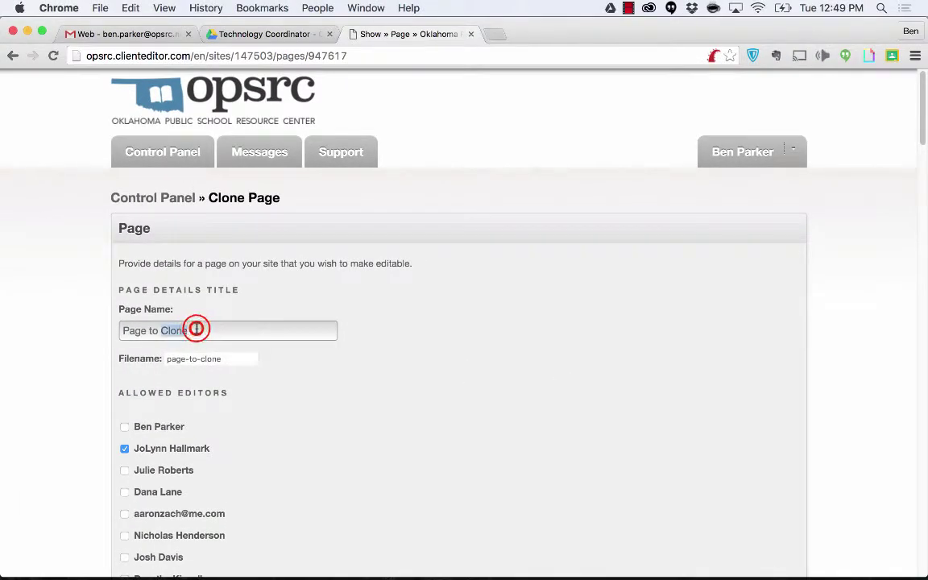
{"action": "triple_click", "coordinate": [195, 329]}
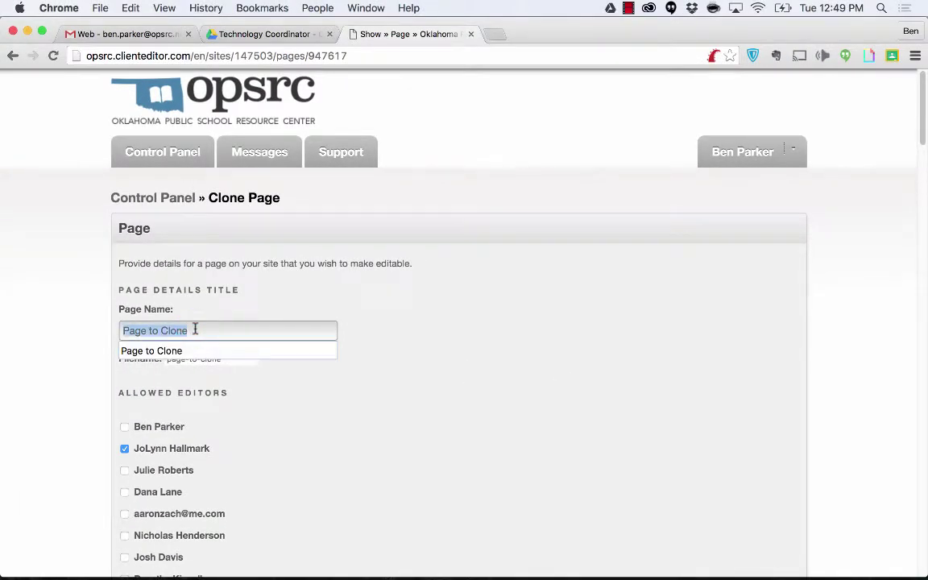
{"action": "type", "text": "Teacher Page"}
{"action": "scroll", "coordinate": [407, 441], "scroll_direction": "down", "scroll_amount": 15}
{"action": "left_click", "coordinate": [143, 541]}
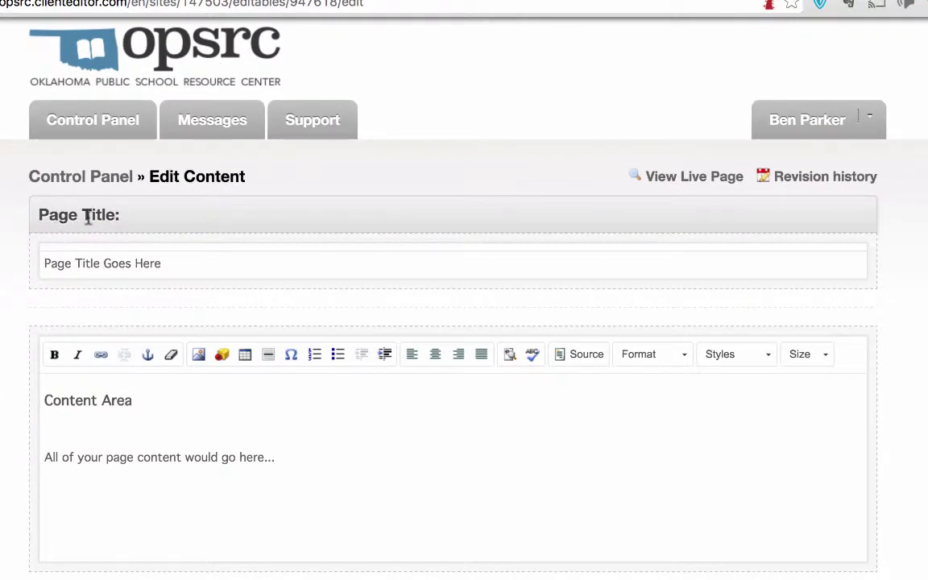
Step: Replace the placeholder page title with 'Teacher Page'
{"action": "left_click", "coordinate": [171, 259]}
{"action": "left_click_drag", "start_coordinate": [171, 259], "coordinate": [30, 264]}
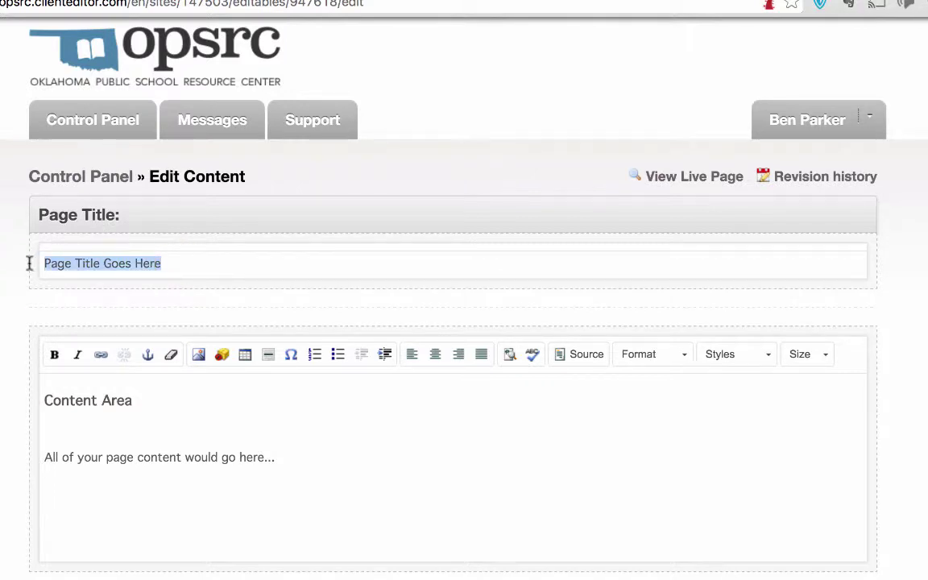
{"action": "type", "text": "Teacher "}
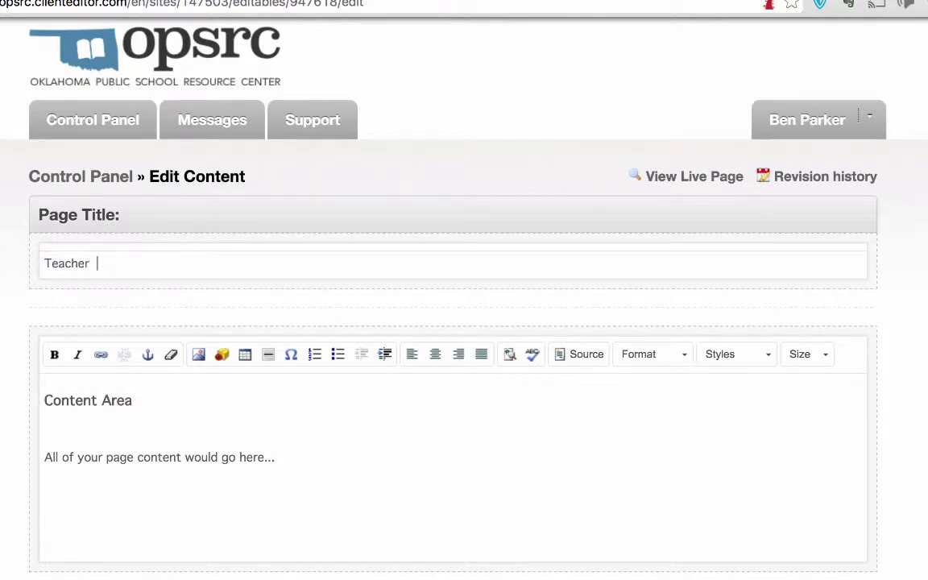
{"action": "type", "text": "Page"}
Step: Replace the 'Content Area' heading with 'Elementary Teachers'
{"action": "left_click_drag", "start_coordinate": [133, 400], "coordinate": [44, 400]}
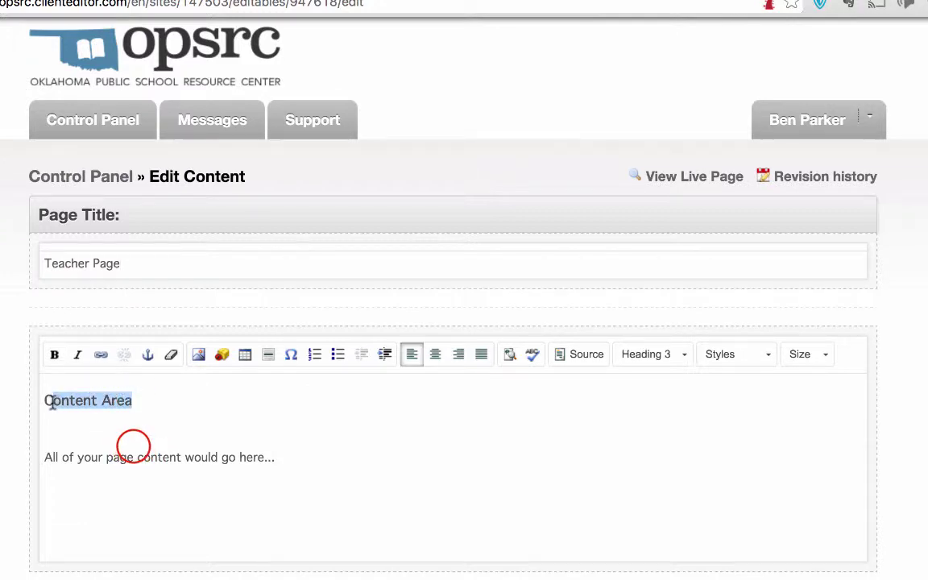
{"action": "left_click", "coordinate": [133, 445]}
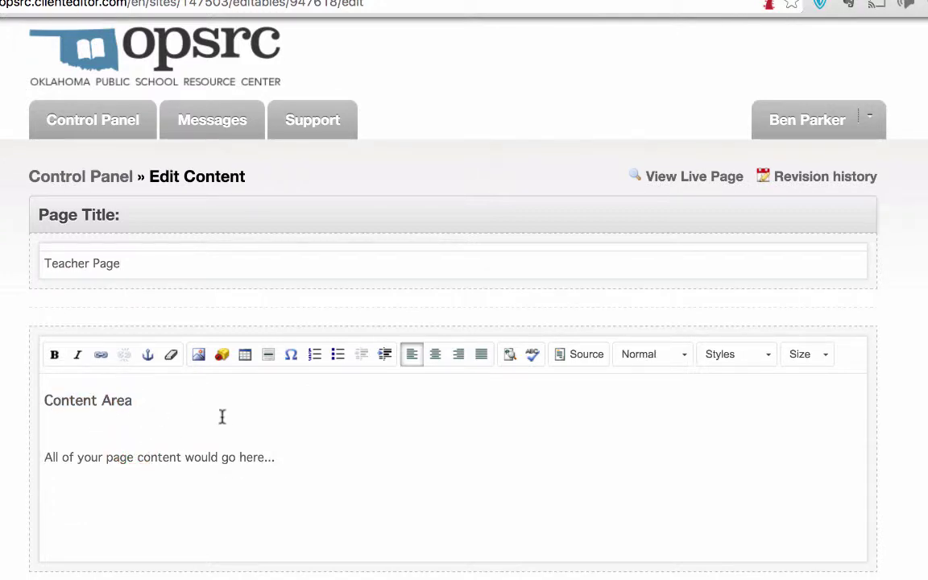
{"action": "scroll", "coordinate": [145, 408], "scroll_direction": "down", "scroll_amount": 1}
{"action": "scroll", "coordinate": [144, 409], "scroll_direction": "down", "scroll_amount": 2}
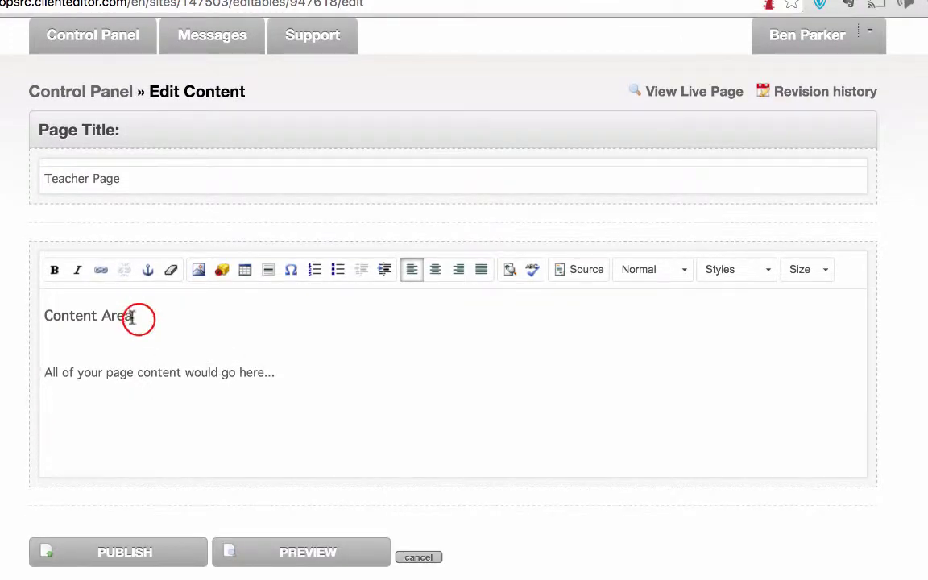
{"action": "left_click_drag", "start_coordinate": [138, 316], "coordinate": [18, 311]}
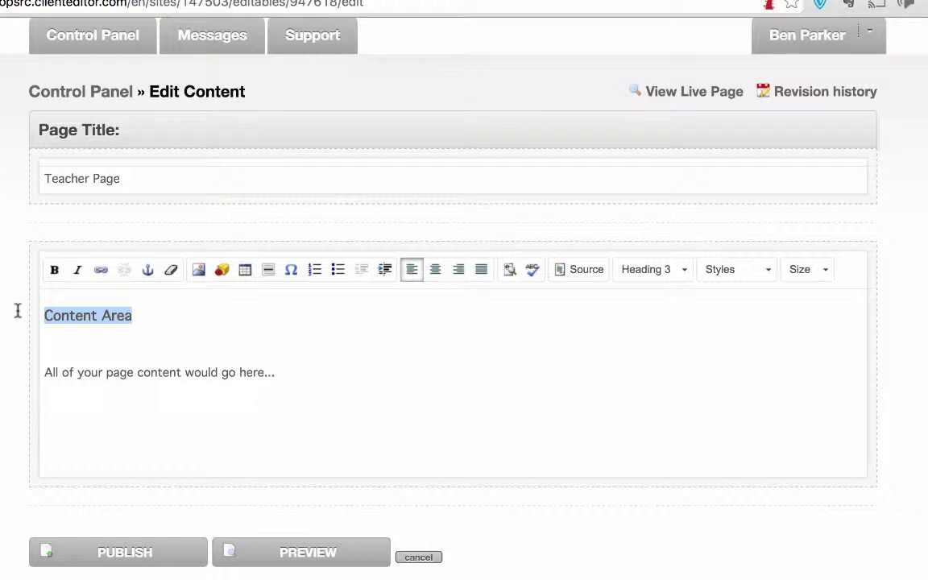
{"action": "type", "text": "Elem"}
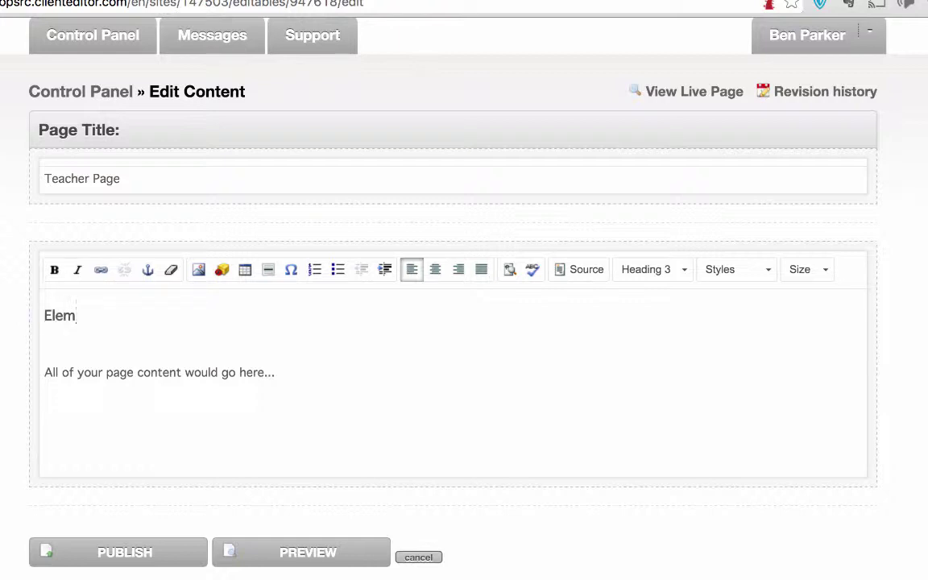
{"action": "type", "text": "entary Teachers"}
{"action": "left_click", "coordinate": [74, 372]}
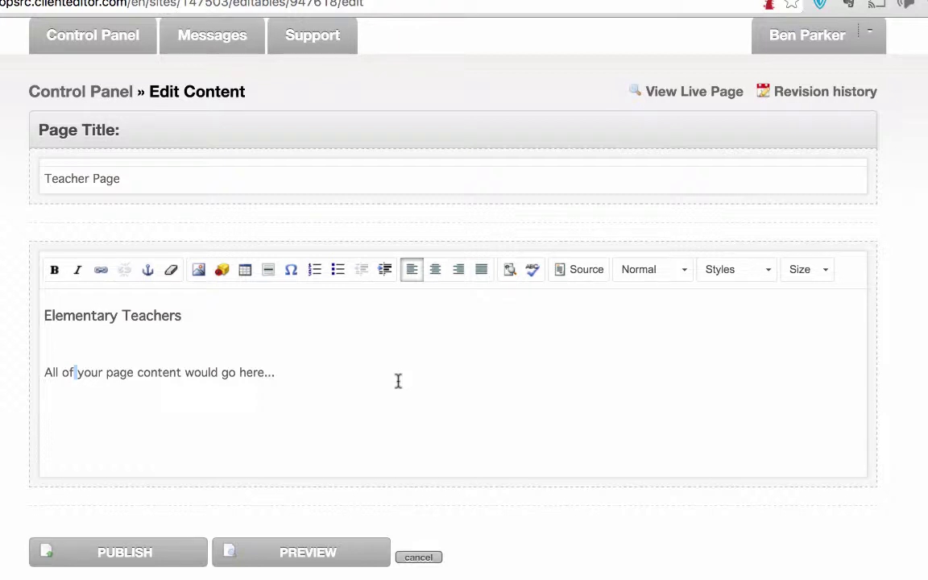
Step: Delete the placeholder paragraph and enter two teacher names, each on its own line
{"action": "left_click_drag", "start_coordinate": [311, 373], "coordinate": [115, 354]}
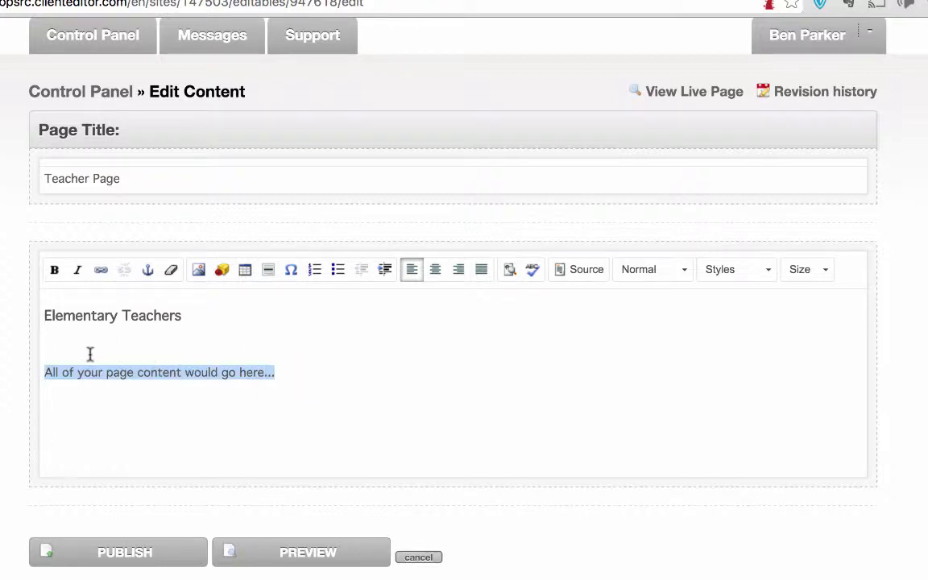
{"action": "key", "text": "BackSpace"}
{"action": "key", "text": "BackSpace"}
{"action": "key", "text": "Return"}
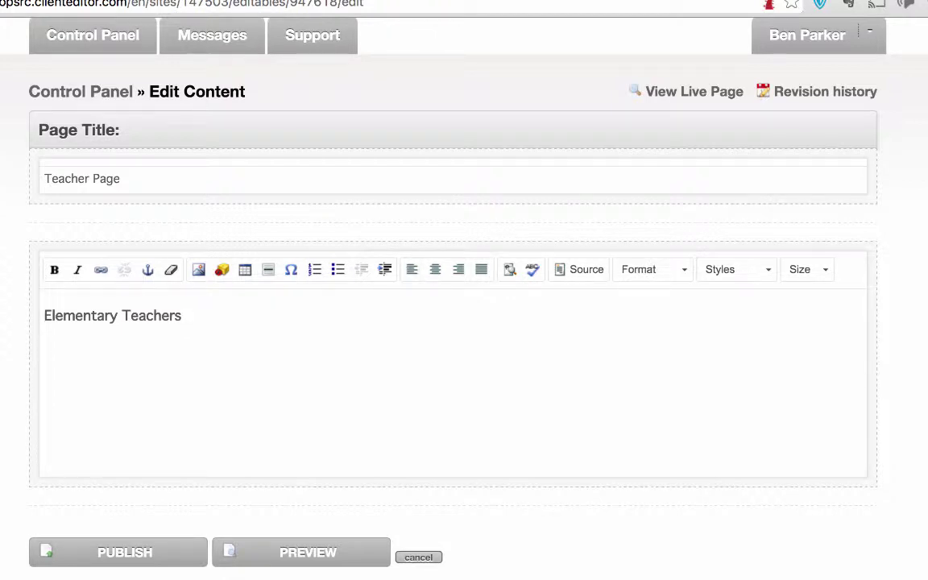
{"action": "type", "text": "Jane "}
{"action": "type", "text": "Do"}
{"action": "type", "text": "Jane Smit"}
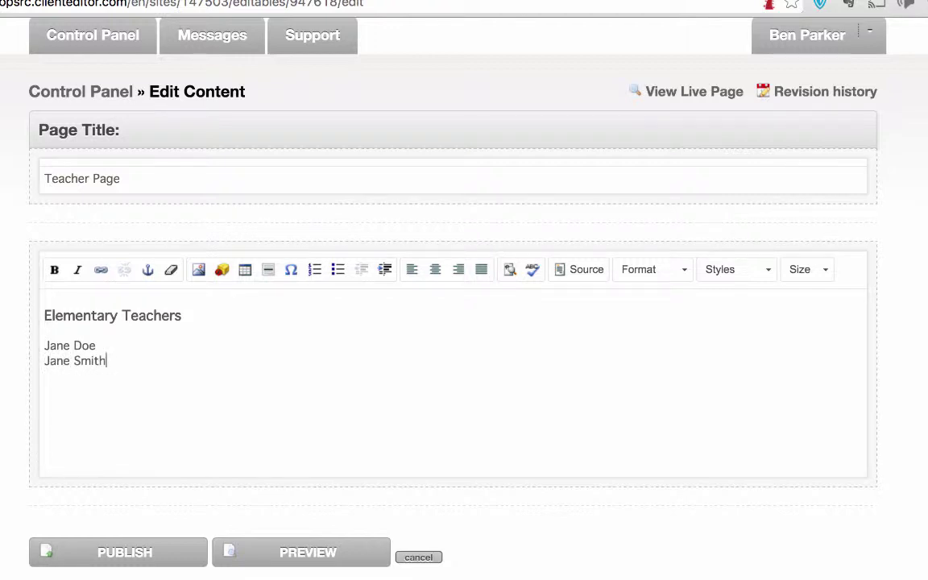
{"action": "key", "text": "Return"}
Step: Link the first teacher's name to their opsrc.net address with Link Type E-mail
{"action": "left_click_drag", "start_coordinate": [109, 344], "coordinate": [55, 347]}
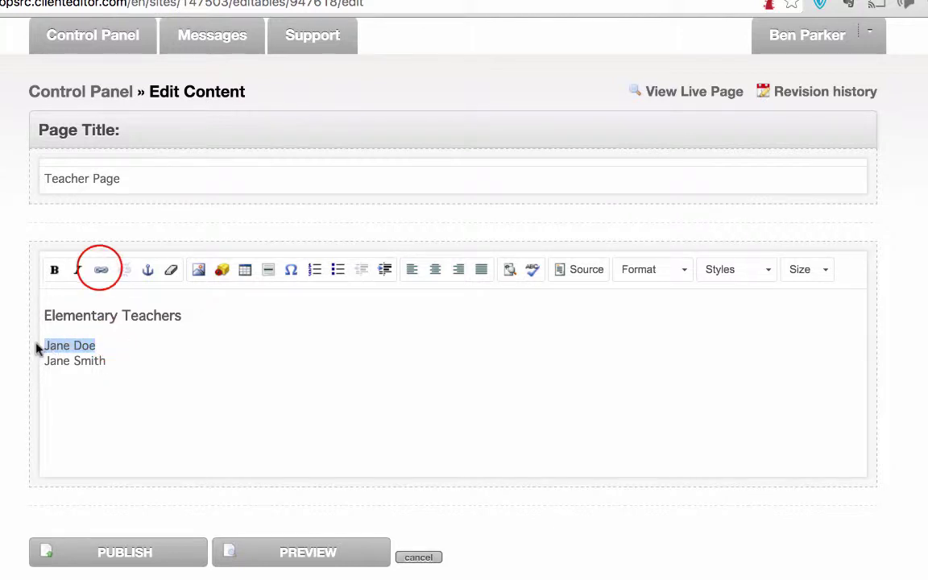
{"action": "left_click", "coordinate": [99, 270]}
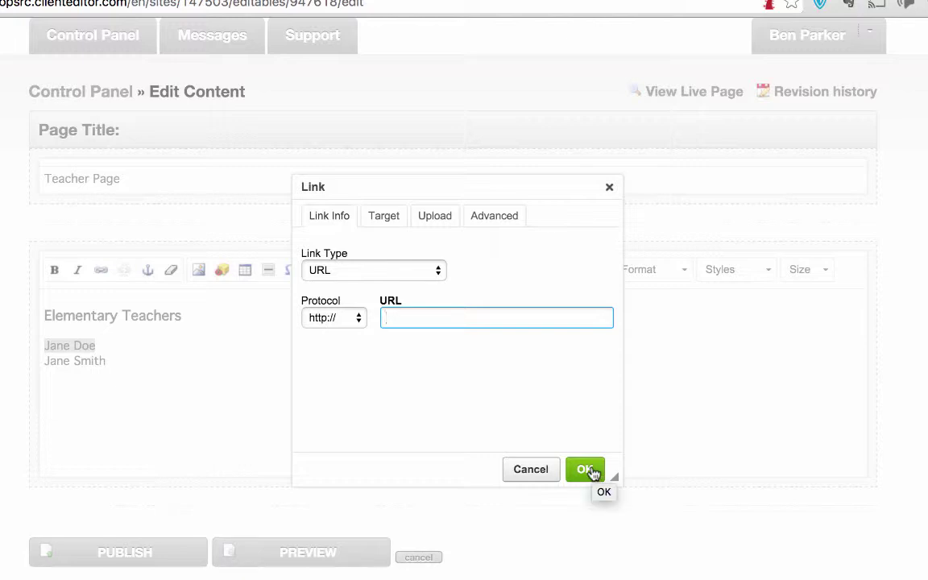
{"action": "left_click", "coordinate": [392, 271]}
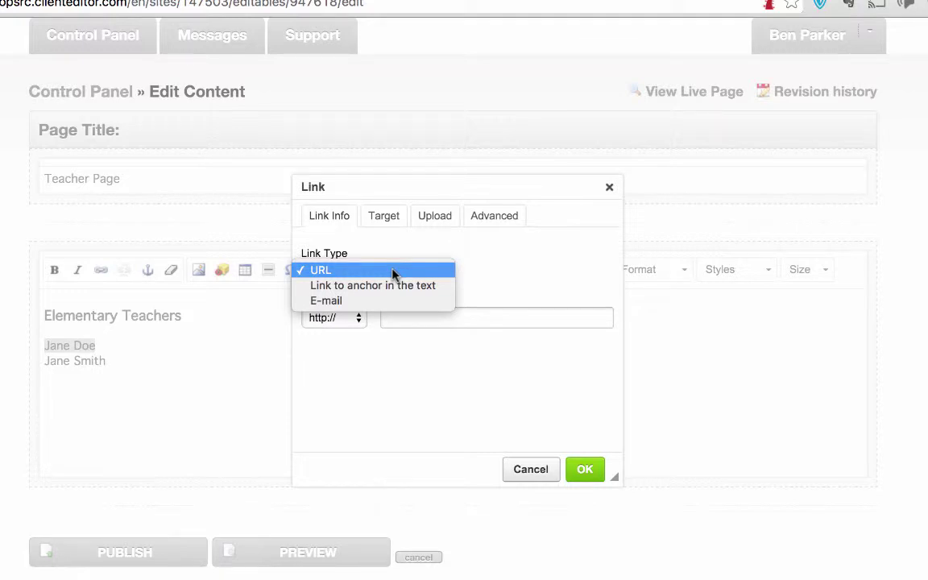
{"action": "left_click", "coordinate": [495, 262]}
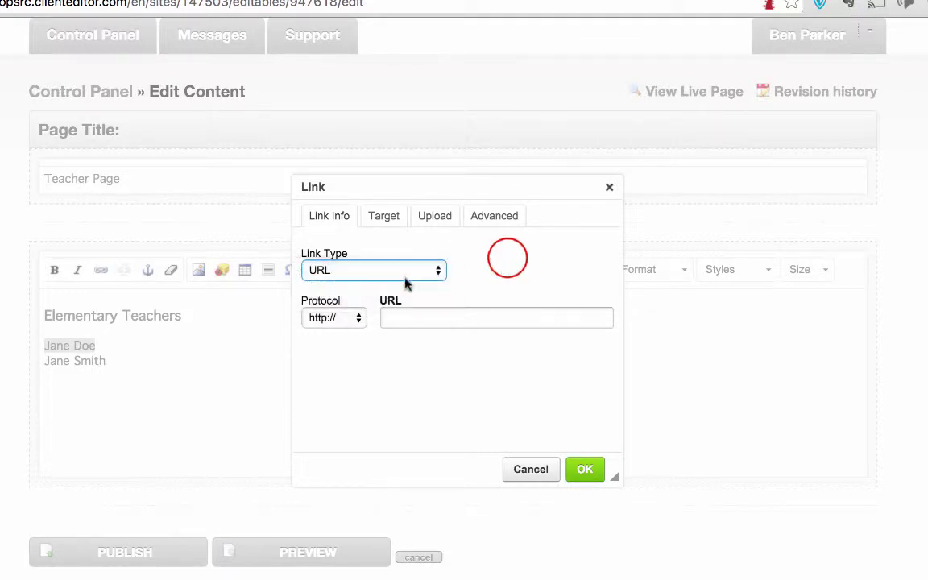
{"action": "left_click", "coordinate": [364, 273]}
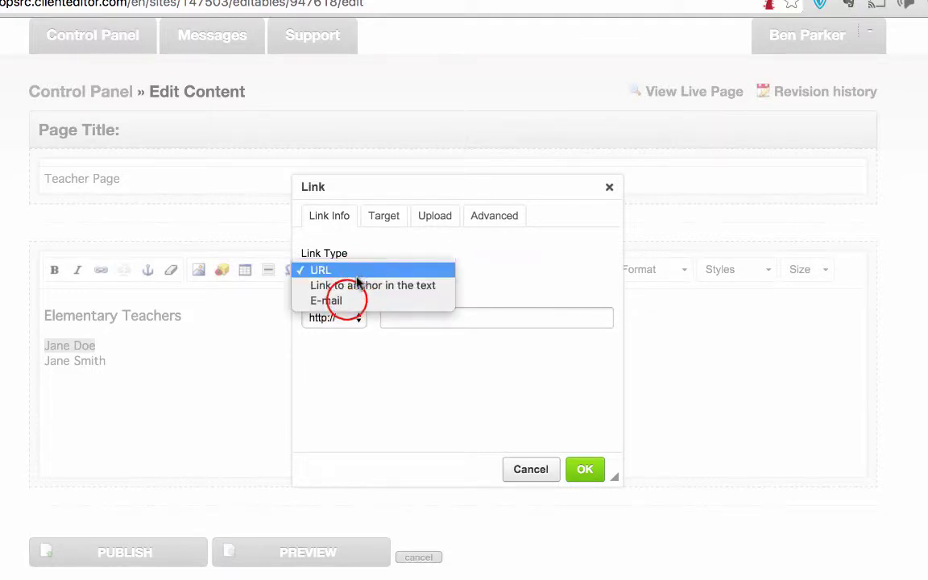
{"action": "left_click", "coordinate": [346, 298]}
{"action": "left_click", "coordinate": [384, 311]}
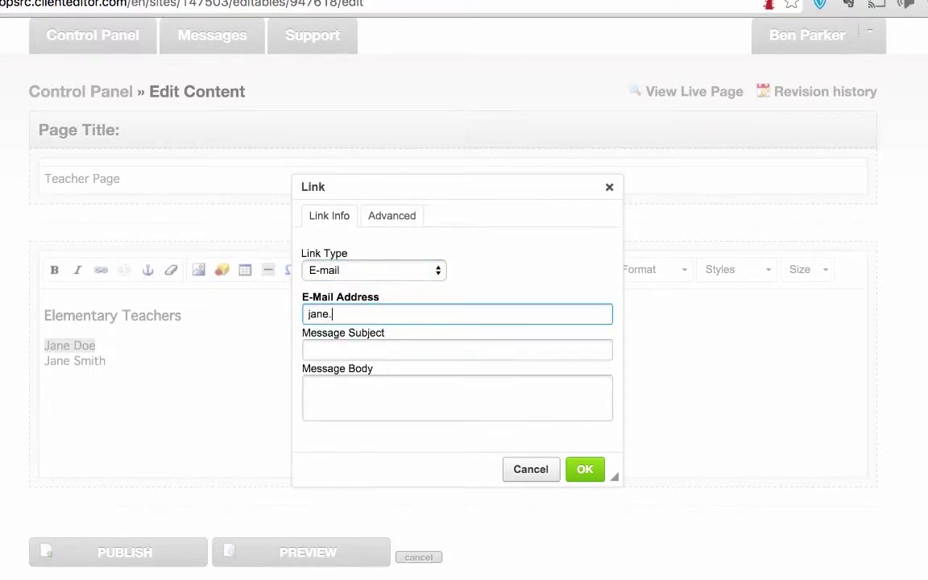
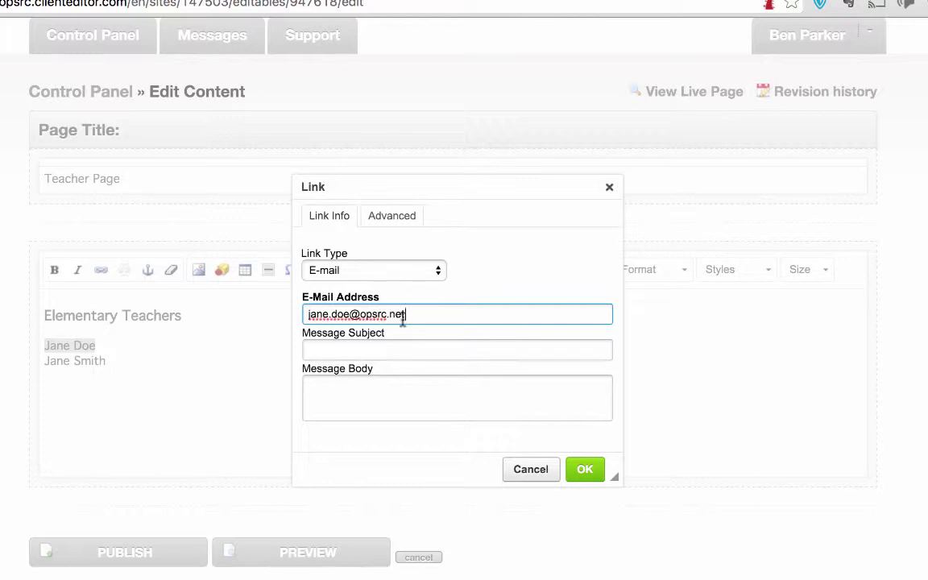
{"action": "left_click", "coordinate": [431, 352]}
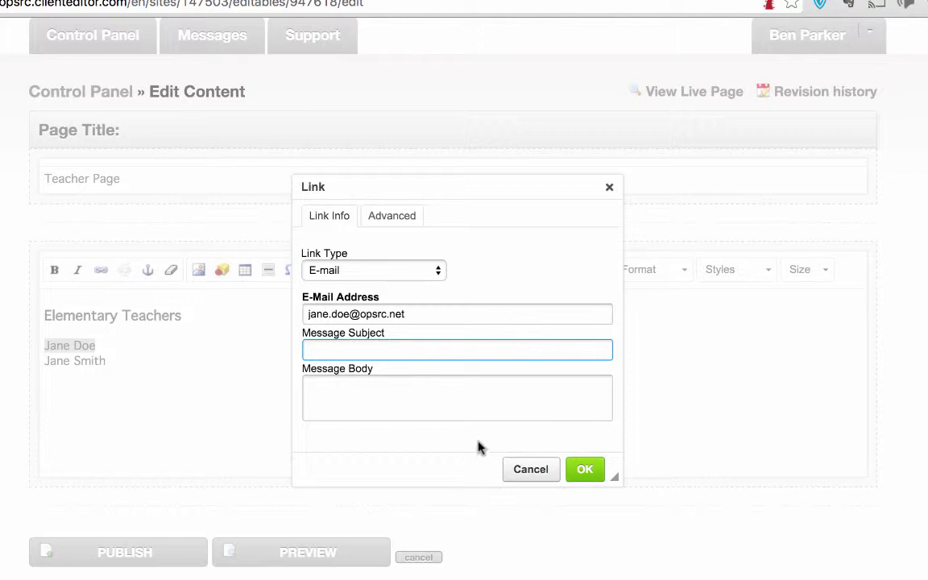
{"action": "left_click", "coordinate": [584, 468]}
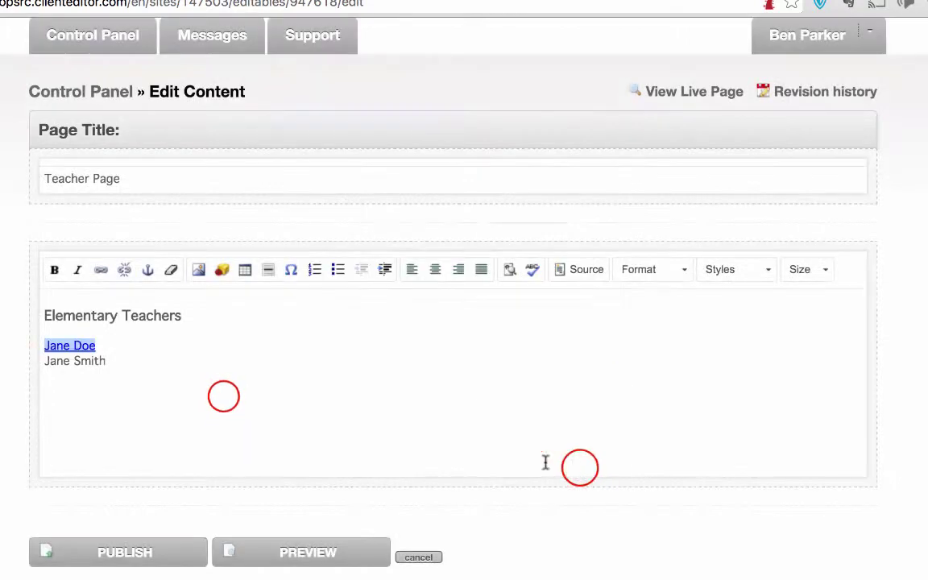
Step: Link the second teacher's name to their opsrc.net address with Link Type E-mail
{"action": "left_click", "coordinate": [223, 395]}
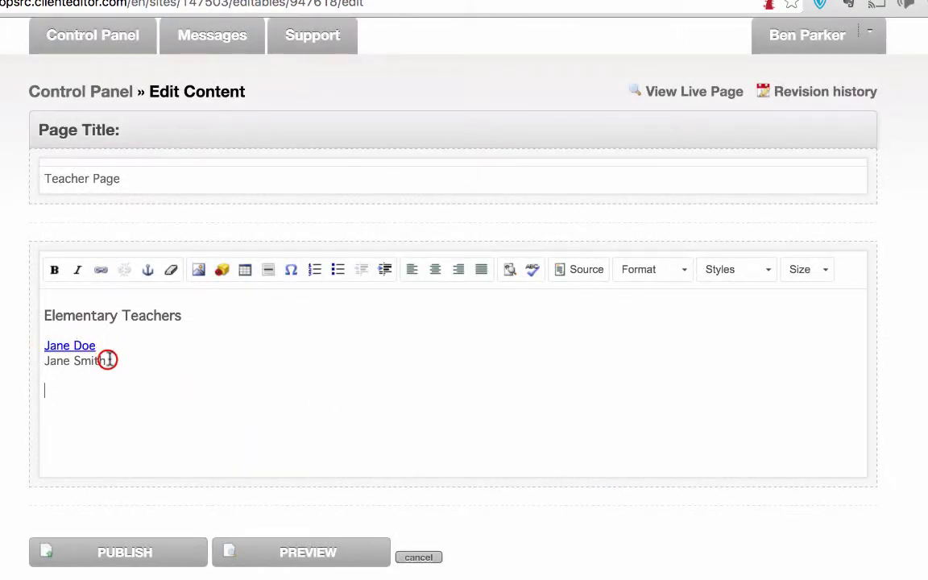
{"action": "left_click_drag", "start_coordinate": [107, 360], "coordinate": [44, 360]}
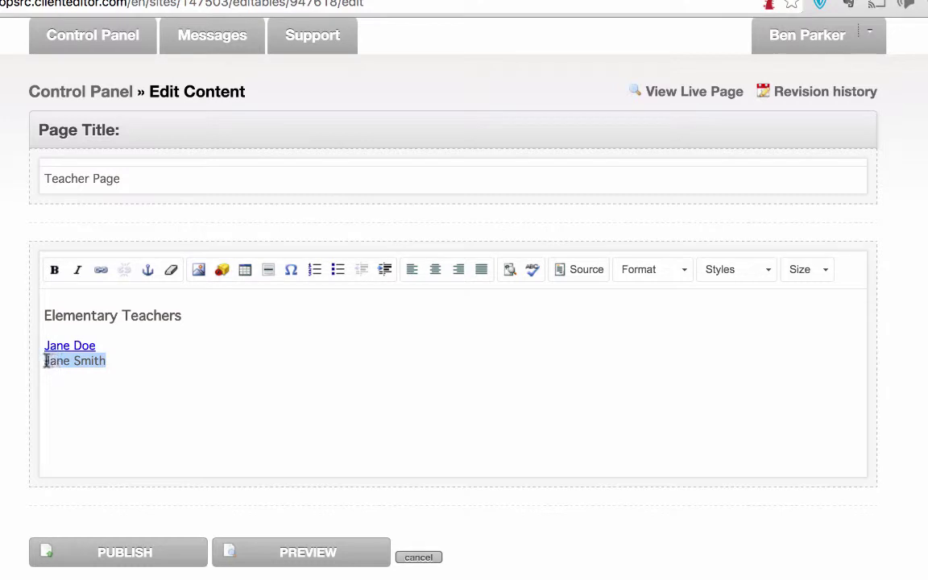
{"action": "left_click", "coordinate": [101, 271]}
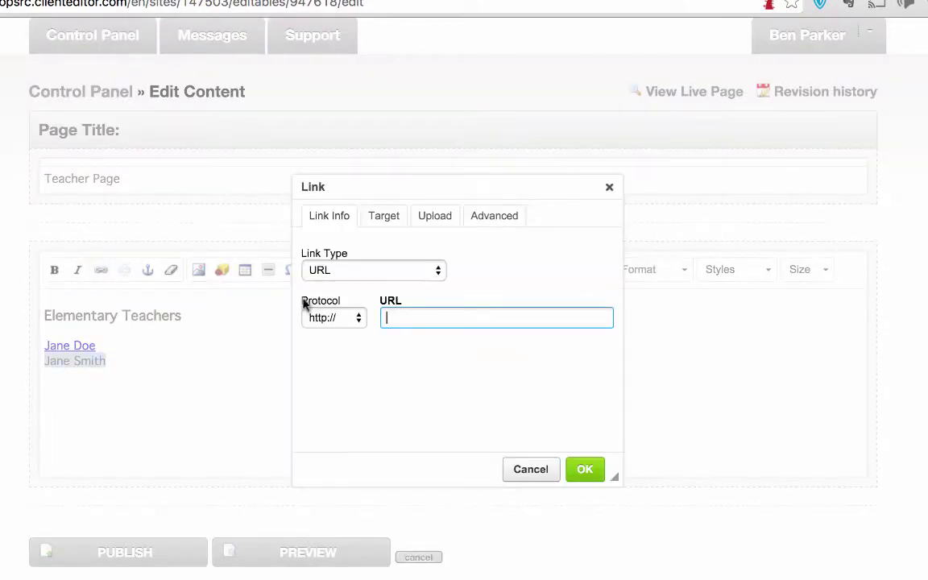
{"action": "left_click", "coordinate": [408, 269]}
{"action": "left_click", "coordinate": [393, 300]}
{"action": "left_click", "coordinate": [401, 314]}
{"action": "left_click", "coordinate": [571, 471]}
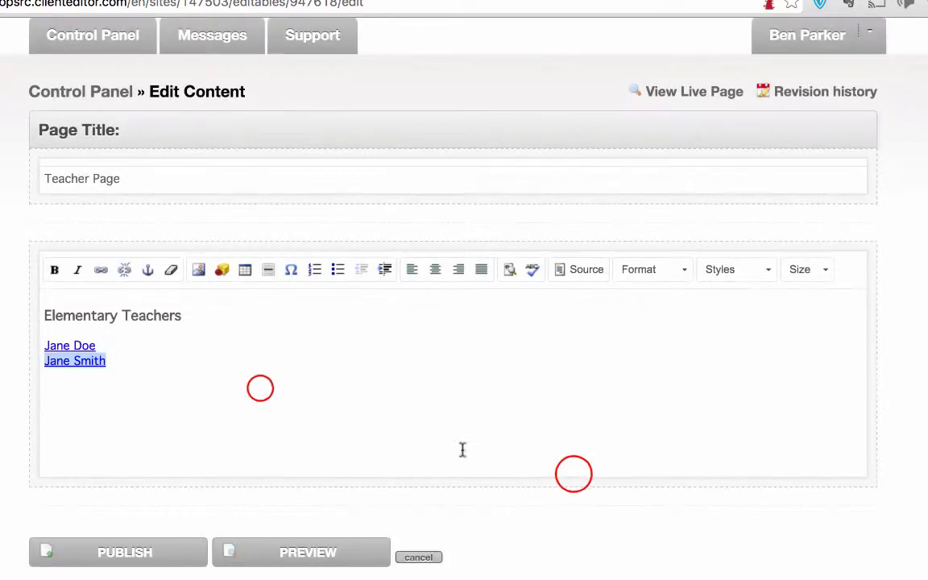
{"action": "left_click", "coordinate": [196, 389]}
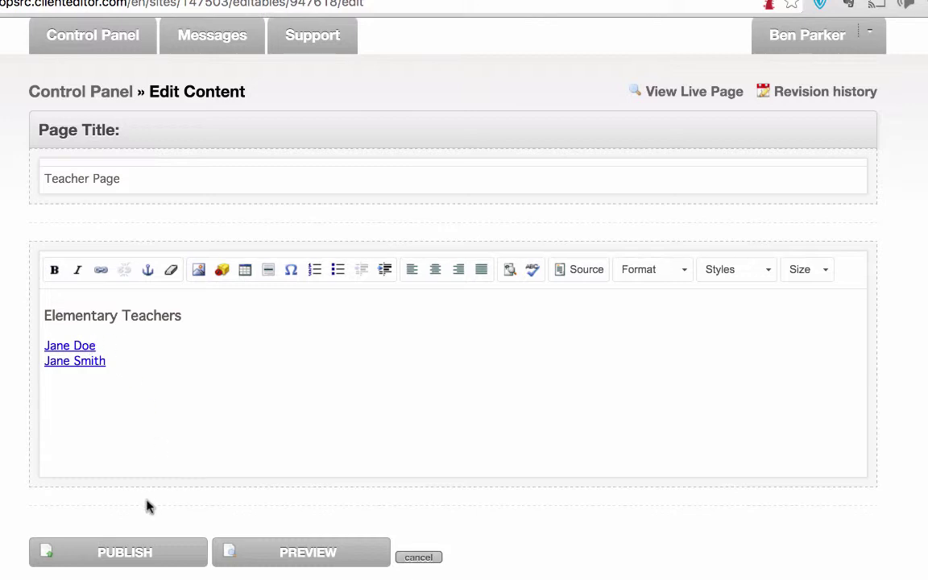
Step: Publish Teacher Page and confirm it appears among vena.opsrc.net's 17 listed pages
{"action": "left_click", "coordinate": [129, 553]}
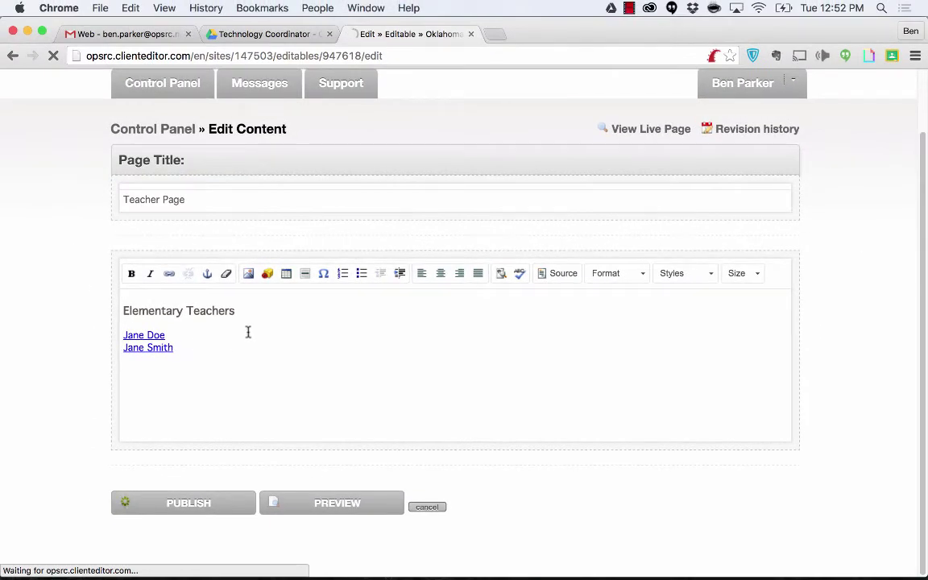
{"action": "scroll", "coordinate": [248, 332], "scroll_direction": "down", "scroll_amount": 10}
{"action": "scroll", "coordinate": [248, 342], "scroll_direction": "down", "scroll_amount": 10}
{"action": "scroll", "coordinate": [247, 352], "scroll_direction": "down", "scroll_amount": 10}
{"action": "scroll", "coordinate": [247, 354], "scroll_direction": "down", "scroll_amount": 10}
{"action": "scroll", "coordinate": [247, 354], "scroll_direction": "down", "scroll_amount": 10}
{"action": "scroll", "coordinate": [246, 356], "scroll_direction": "down", "scroll_amount": 10}
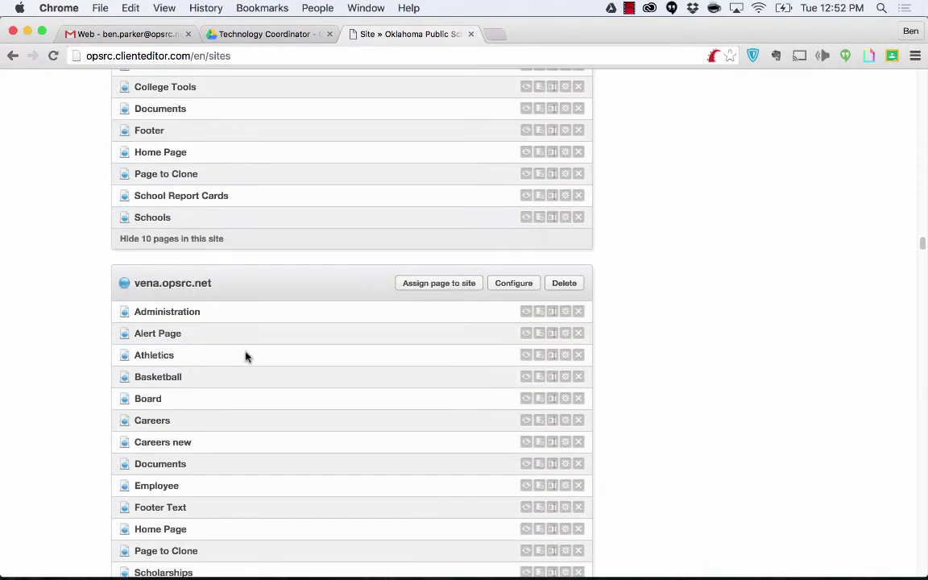
{"action": "scroll", "coordinate": [246, 356], "scroll_direction": "down", "scroll_amount": 3}
{"action": "scroll", "coordinate": [246, 357], "scroll_direction": "down", "scroll_amount": 5}
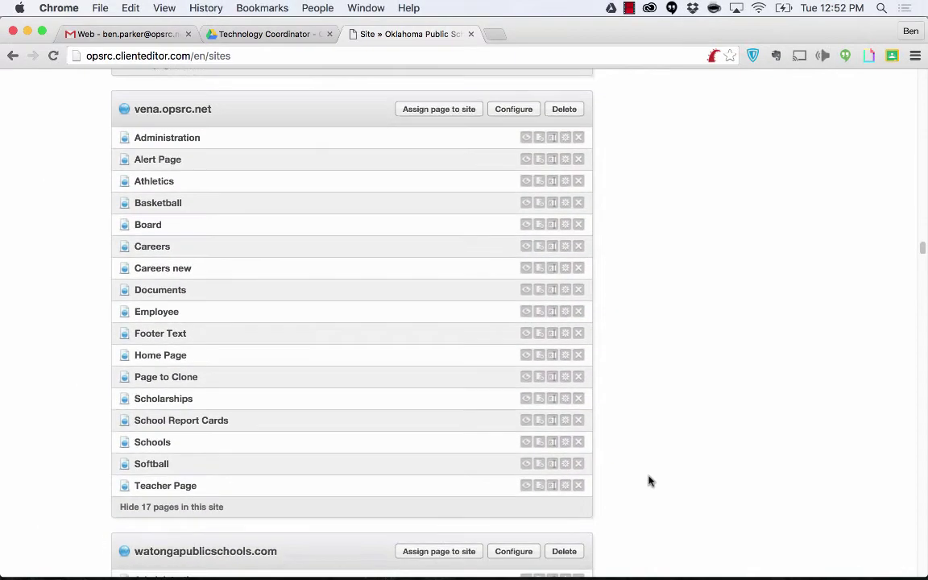
{"action": "scroll", "coordinate": [649, 481], "scroll_direction": "down", "scroll_amount": 1}
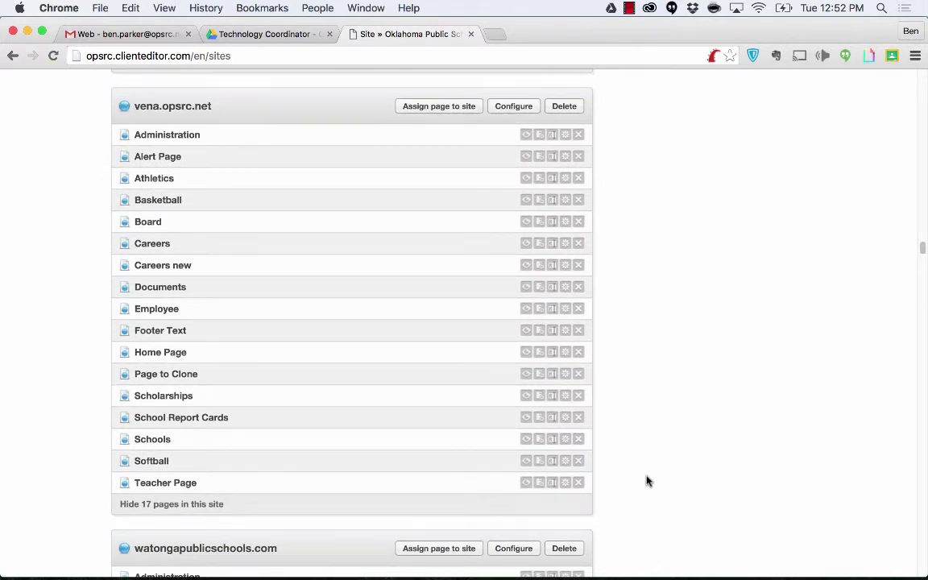